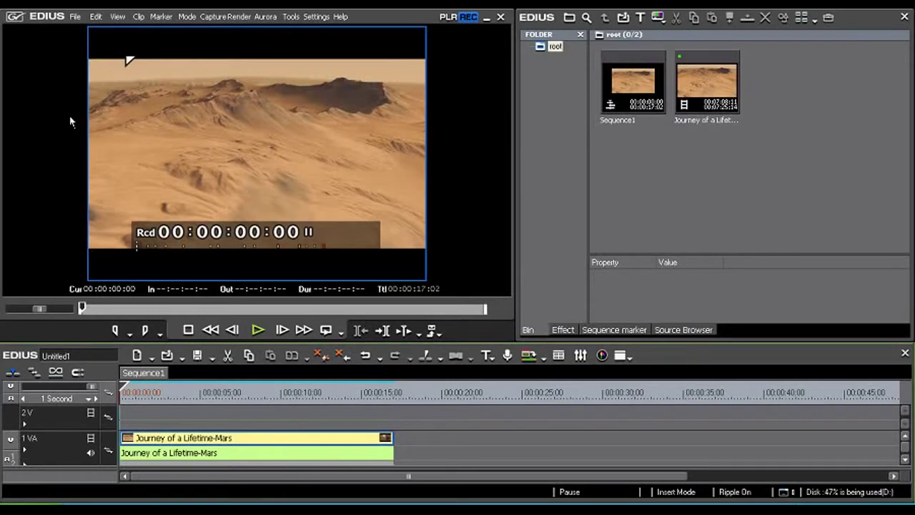
- Show the Information palette through View > Palette > Information, then open the Mars clip's Layouter
{"action": "left_click", "coordinate": [116, 17]}
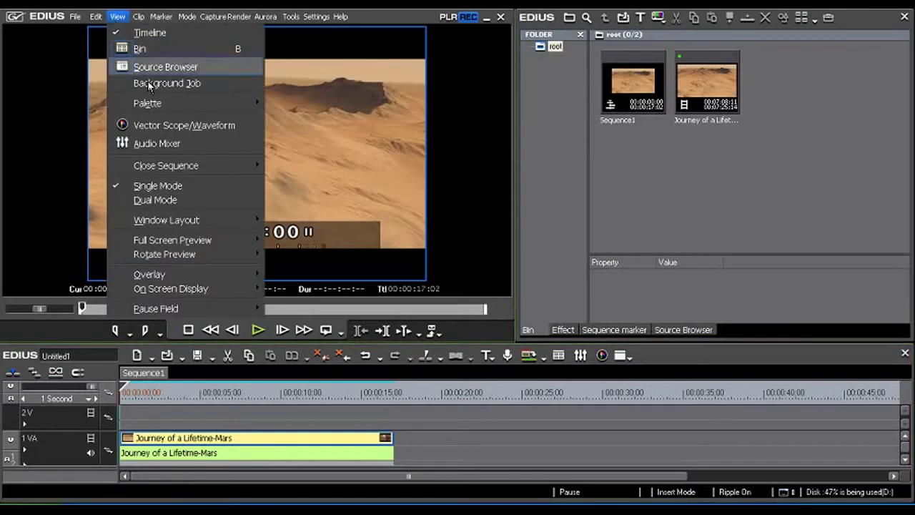
{"action": "mouse_move", "coordinate": [158, 103]}
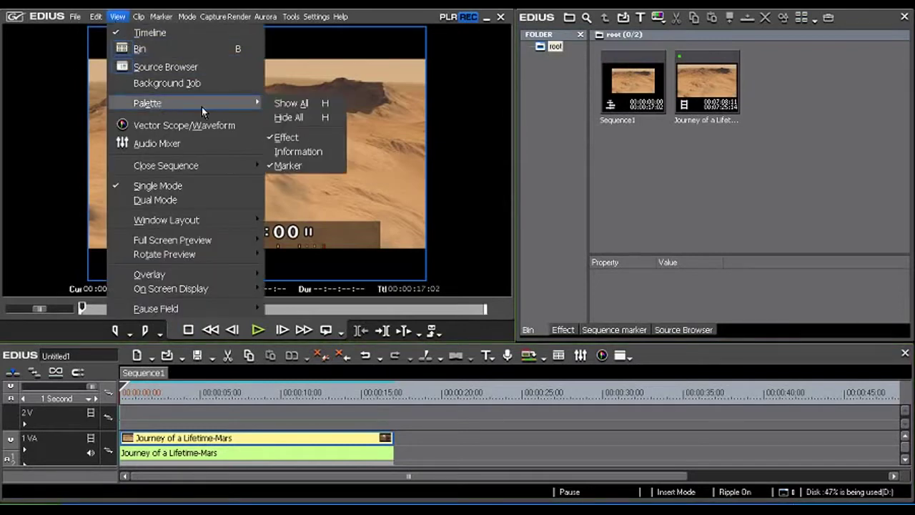
{"action": "left_click", "coordinate": [307, 156]}
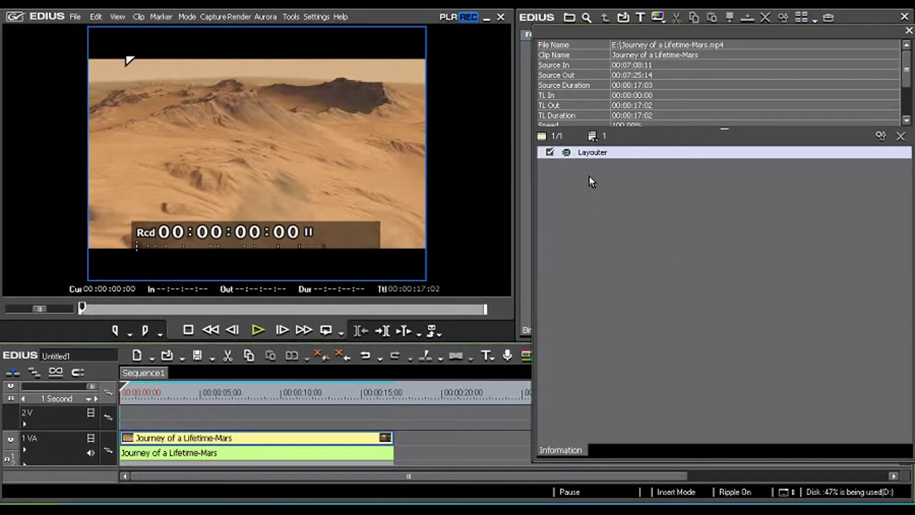
{"action": "double_click", "coordinate": [592, 153]}
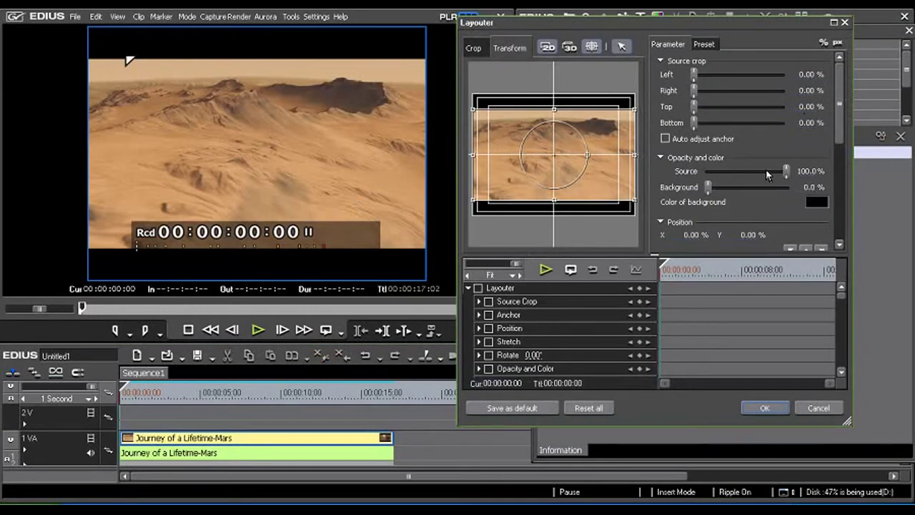
- Scroll through the Layouter's default parameters, check the Preset tab, then return to Parameter
{"action": "left_click_drag", "start_coordinate": [842, 101], "coordinate": [851, 199]}
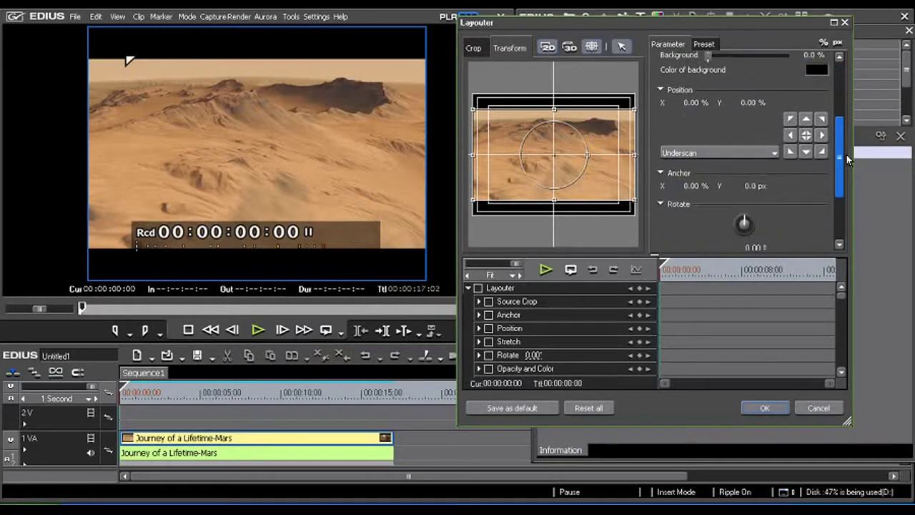
{"action": "left_click_drag", "start_coordinate": [845, 208], "coordinate": [840, 80]}
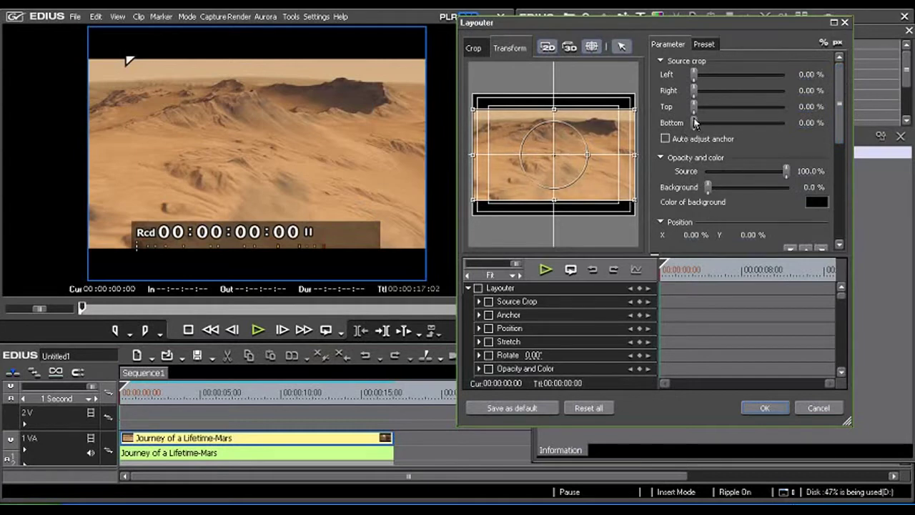
{"action": "left_click", "coordinate": [705, 44]}
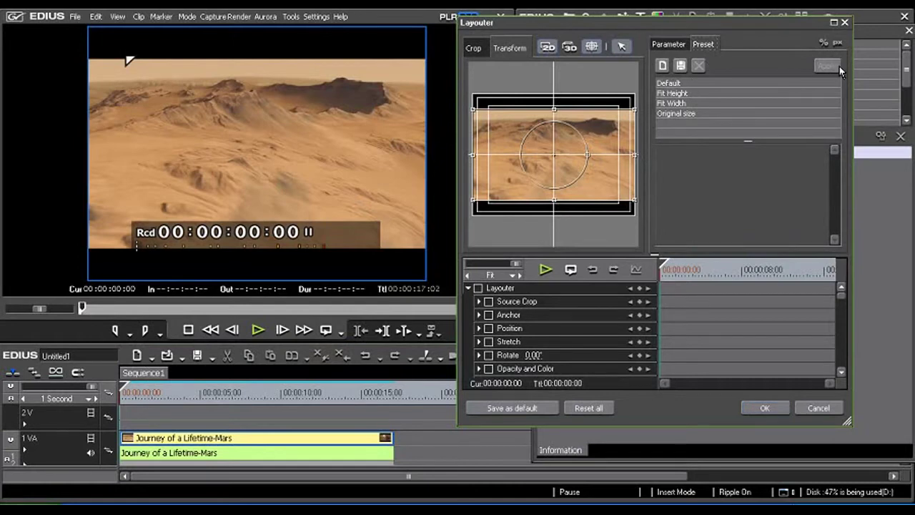
{"action": "left_click", "coordinate": [669, 45]}
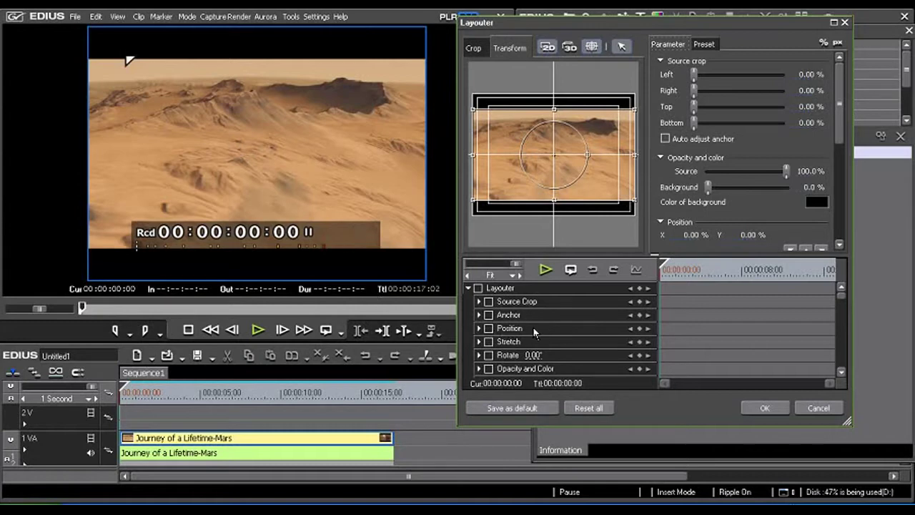
- Enable Position X keyframing and add a 0.00% keyframe at 00:00:02:23
{"action": "left_click_drag", "start_coordinate": [619, 254], "coordinate": [621, 189]}
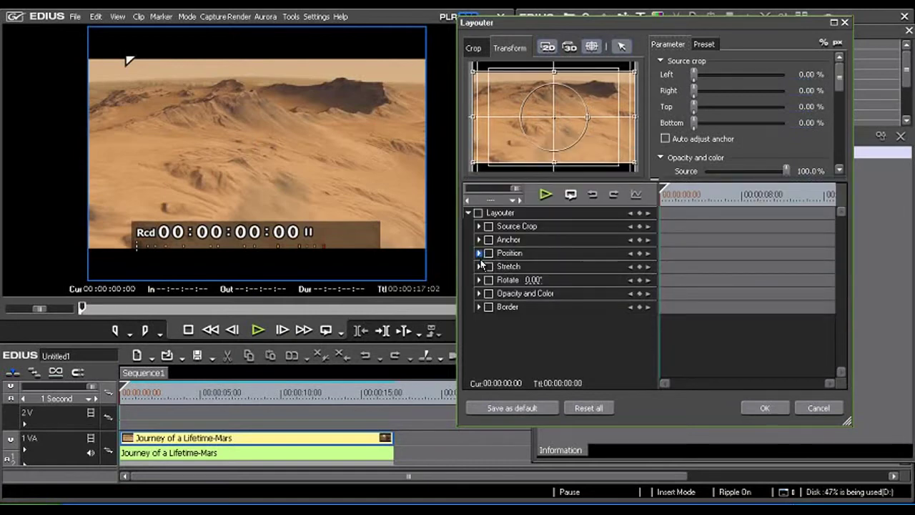
{"action": "left_click", "coordinate": [480, 254]}
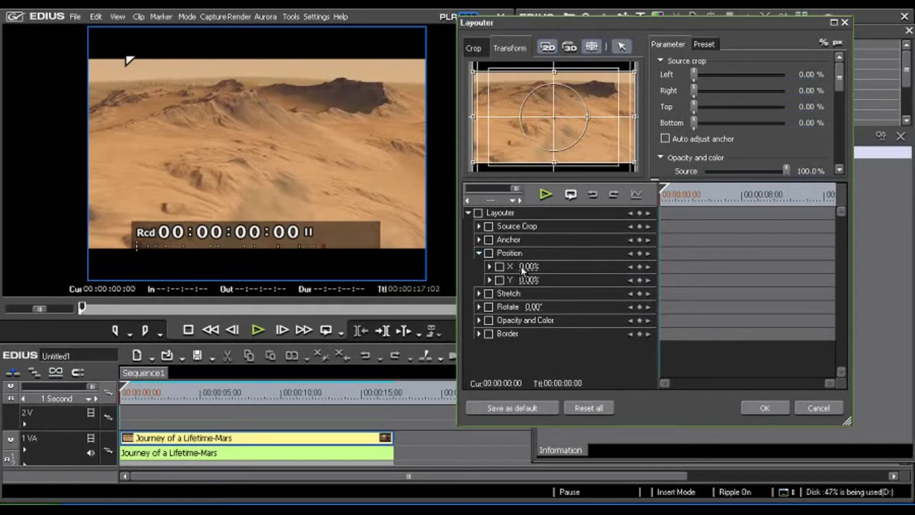
{"action": "left_click", "coordinate": [490, 267]}
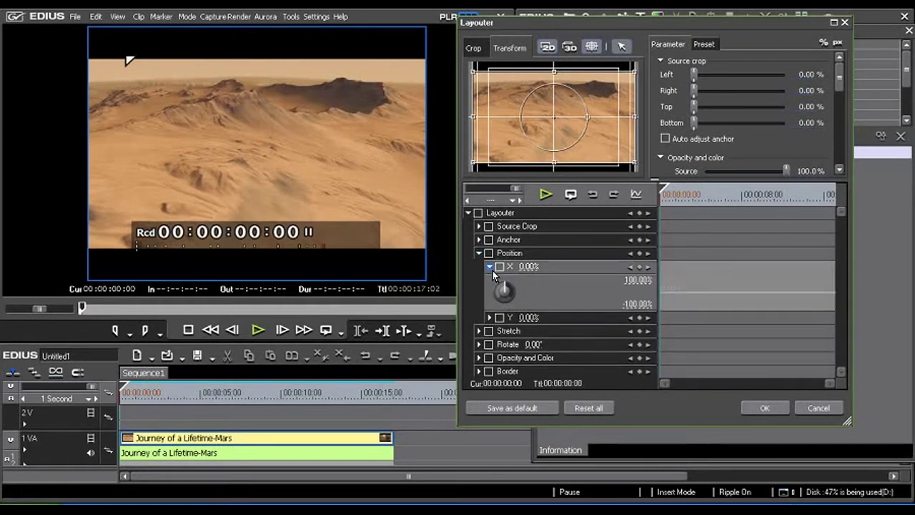
{"action": "left_click", "coordinate": [499, 267]}
{"action": "left_click", "coordinate": [640, 269]}
{"action": "left_click_drag", "start_coordinate": [665, 190], "coordinate": [691, 192]}
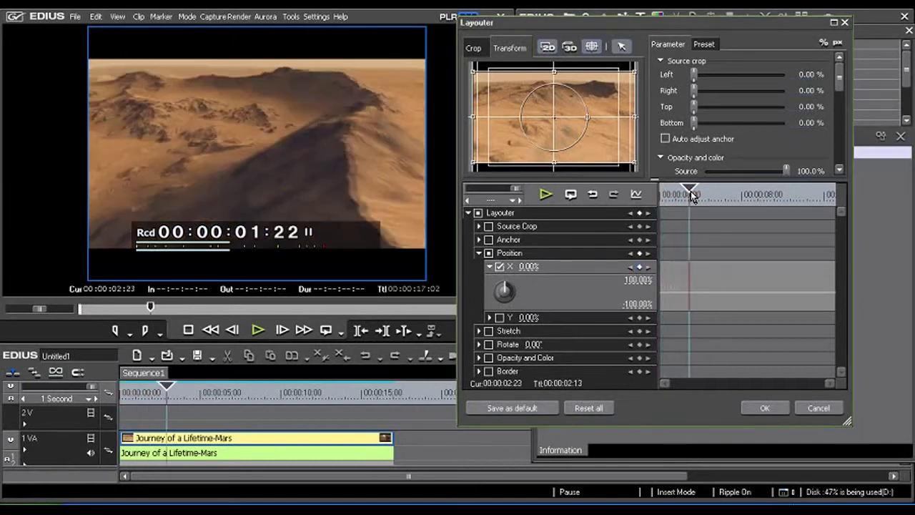
{"action": "left_click", "coordinate": [640, 268]}
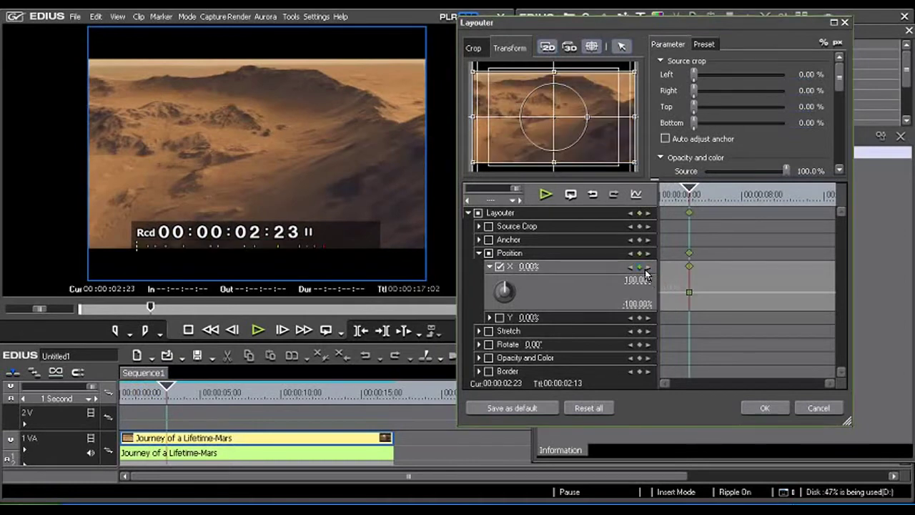
- Keyframe Position X to 99.40% around 07:24 and back to -0.60% at 00:00:11:21
{"action": "left_click_drag", "start_coordinate": [695, 192], "coordinate": [756, 198]}
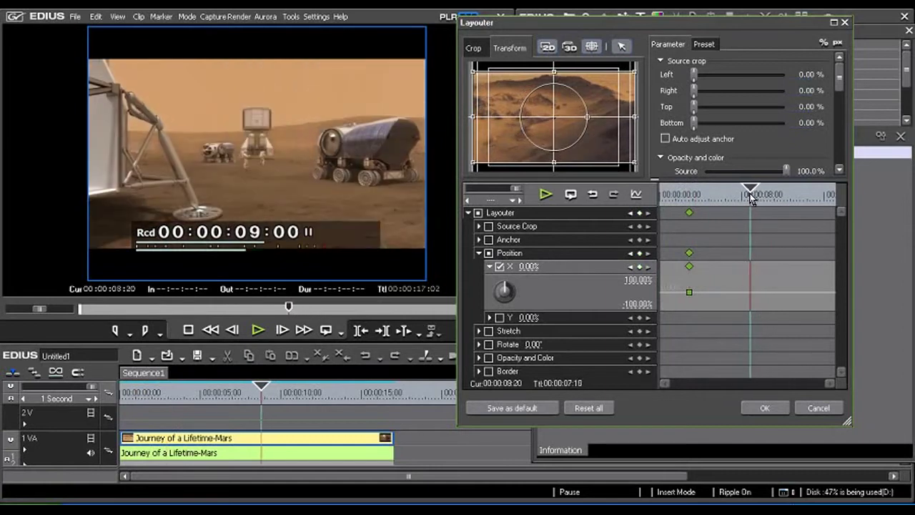
{"action": "left_click_drag", "start_coordinate": [756, 198], "coordinate": [741, 198]}
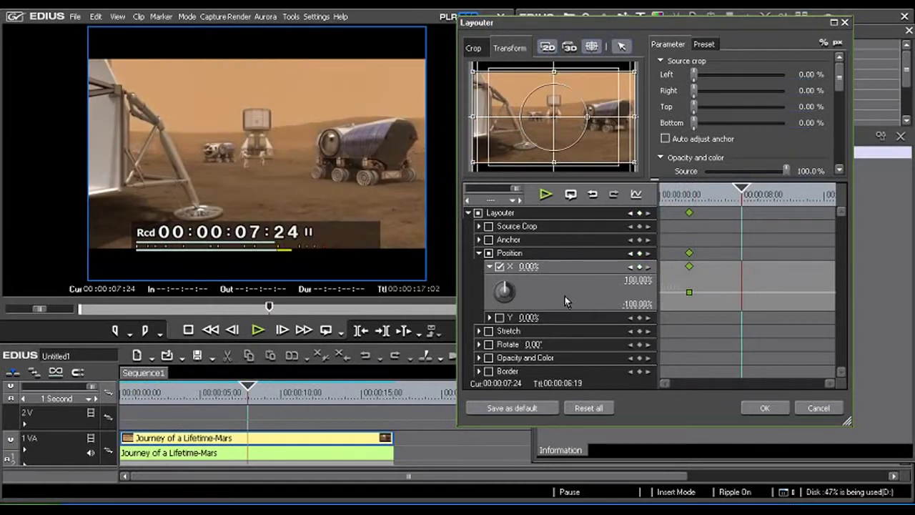
{"action": "left_click_drag", "start_coordinate": [504, 290], "coordinate": [505, 278]}
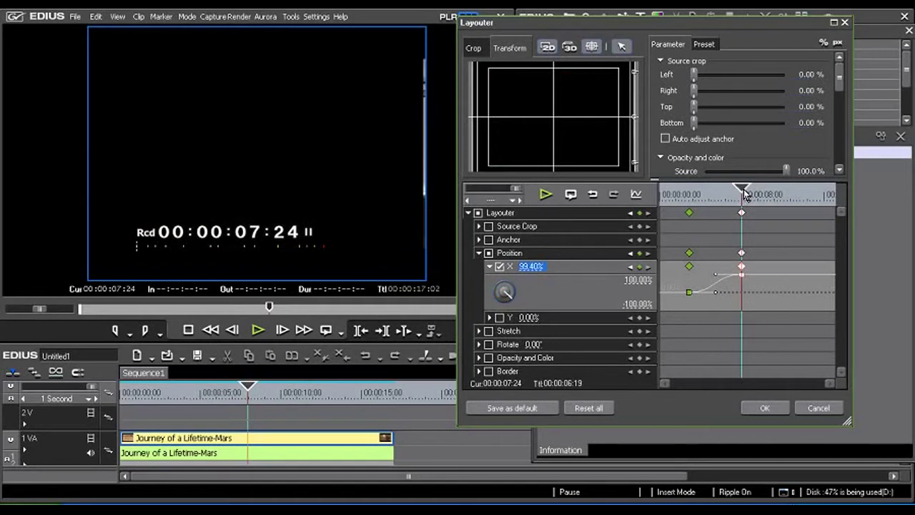
{"action": "left_click", "coordinate": [748, 194]}
{"action": "left_click_drag", "start_coordinate": [752, 199], "coordinate": [783, 199]}
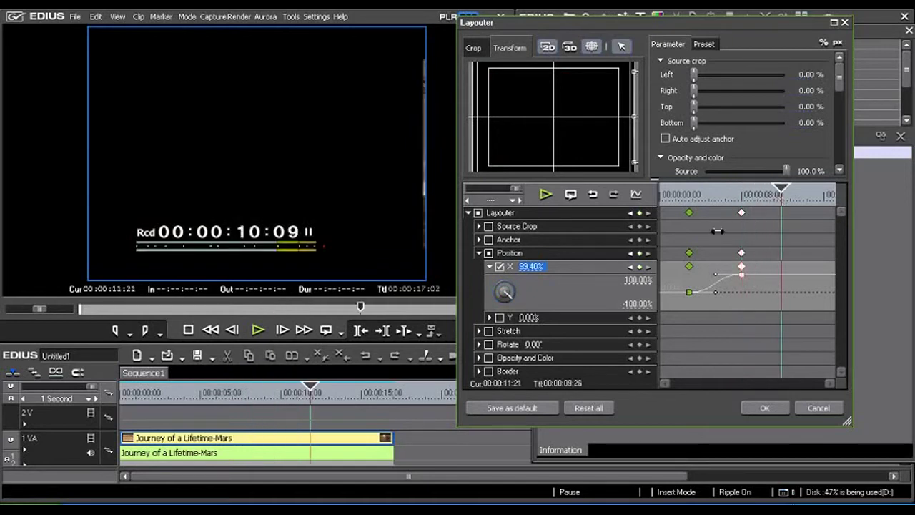
{"action": "left_click", "coordinate": [639, 266]}
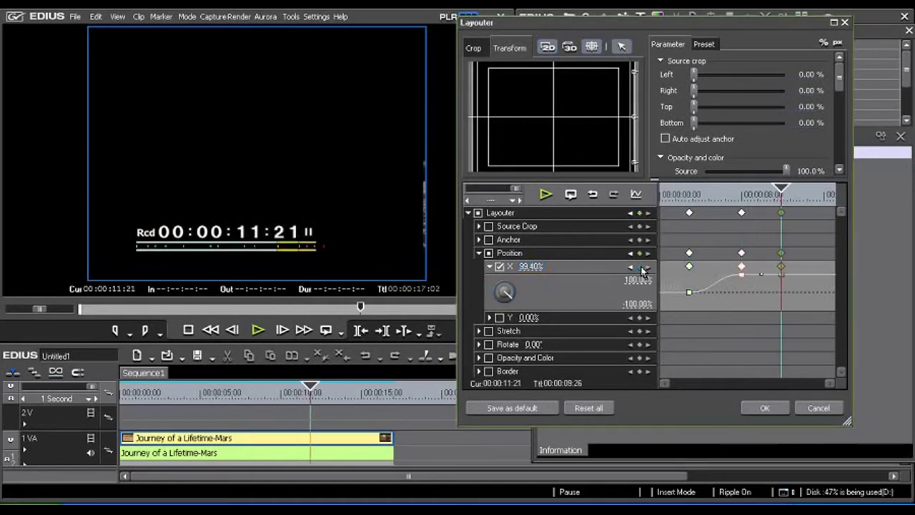
{"action": "left_click_drag", "start_coordinate": [784, 275], "coordinate": [785, 294]}
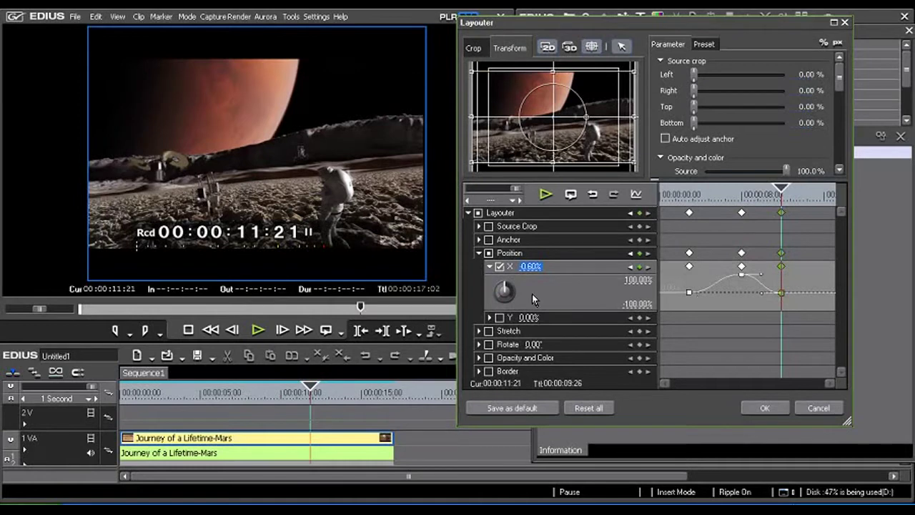
- Rewind and play back the horizontal slide to preview it
{"action": "left_click_drag", "start_coordinate": [779, 205], "coordinate": [663, 208]}
{"action": "key", "text": "space"}
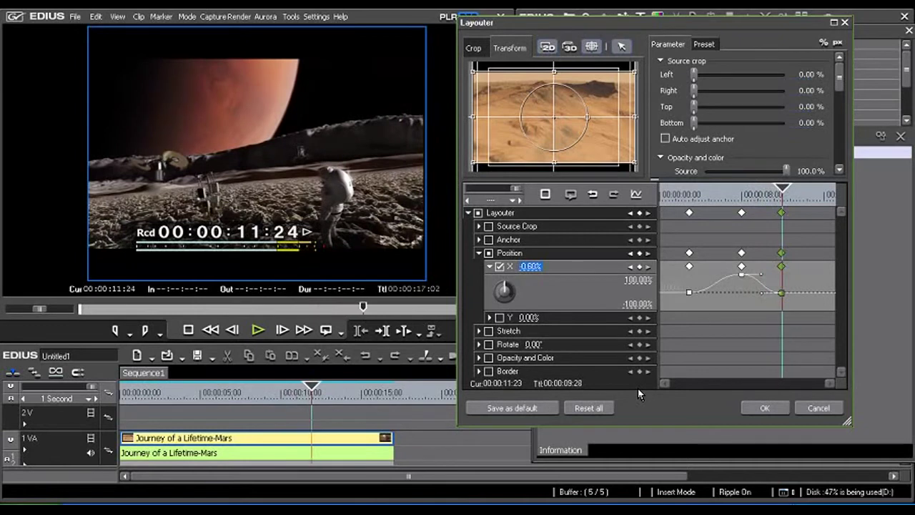
{"action": "key", "text": "space"}
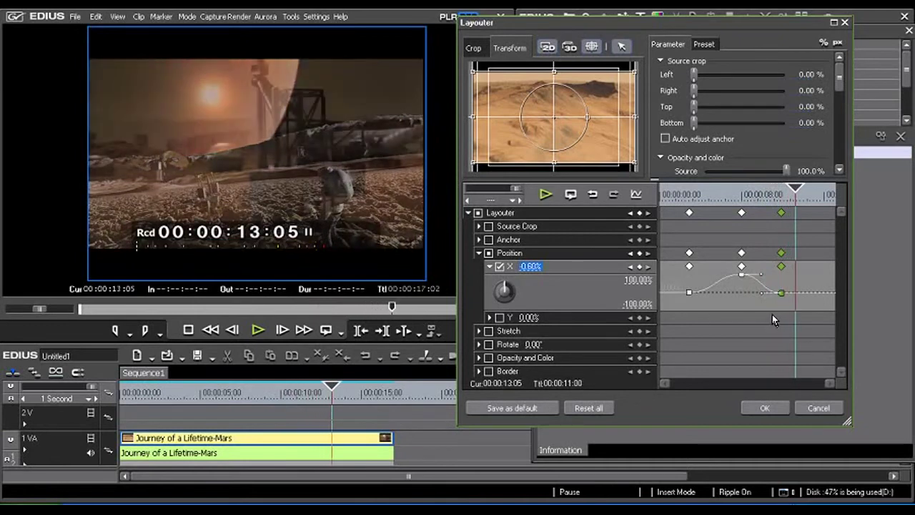
- Select and delete all Position keyframes, then collapse the Position group
{"action": "left_click_drag", "start_coordinate": [805, 319], "coordinate": [684, 209]}
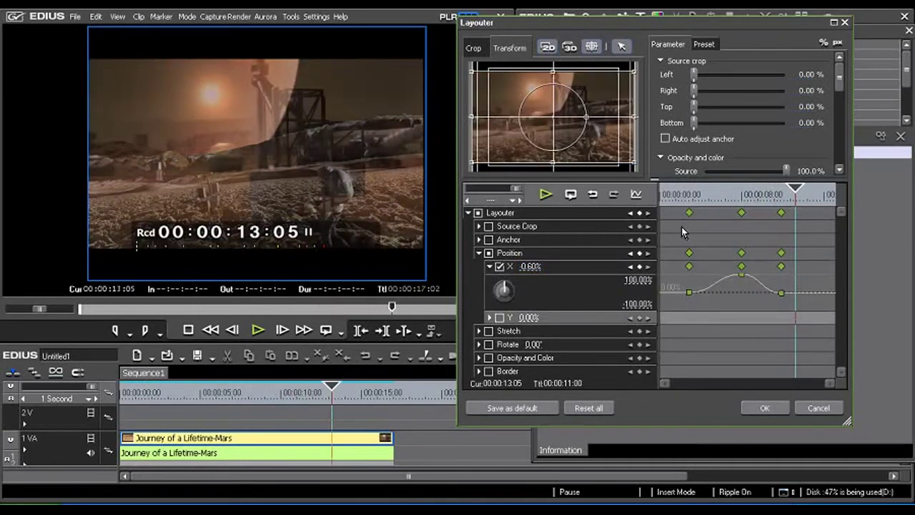
{"action": "key", "text": "Delete"}
{"action": "left_click_drag", "start_coordinate": [792, 193], "coordinate": [738, 194]}
{"action": "left_click", "coordinate": [479, 253]}
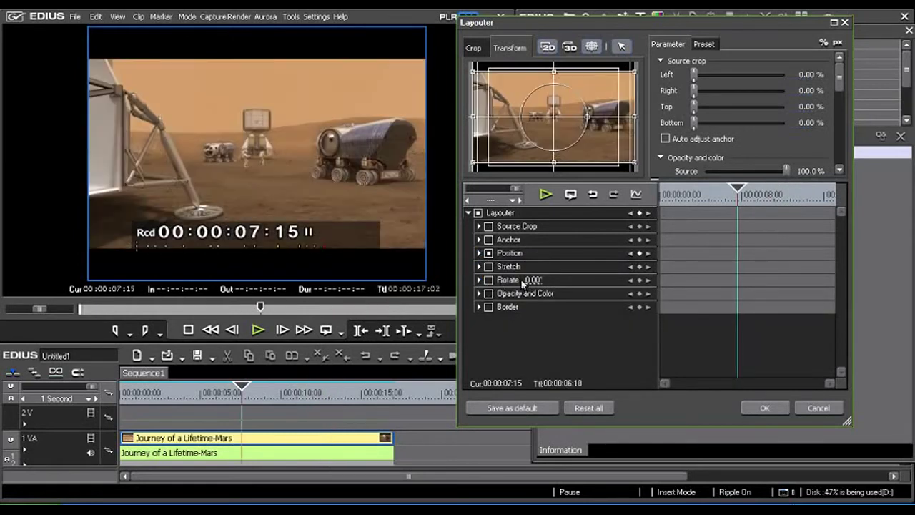
- Enable Rotate keyframing with 0° at 05:13 and a full 360° turn near 11 seconds
{"action": "left_click_drag", "start_coordinate": [737, 193], "coordinate": [719, 194]}
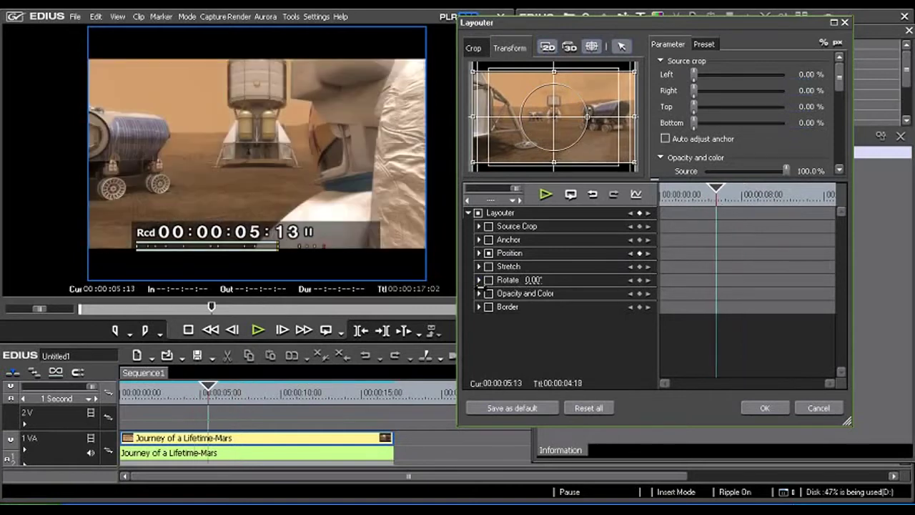
{"action": "left_click", "coordinate": [478, 280]}
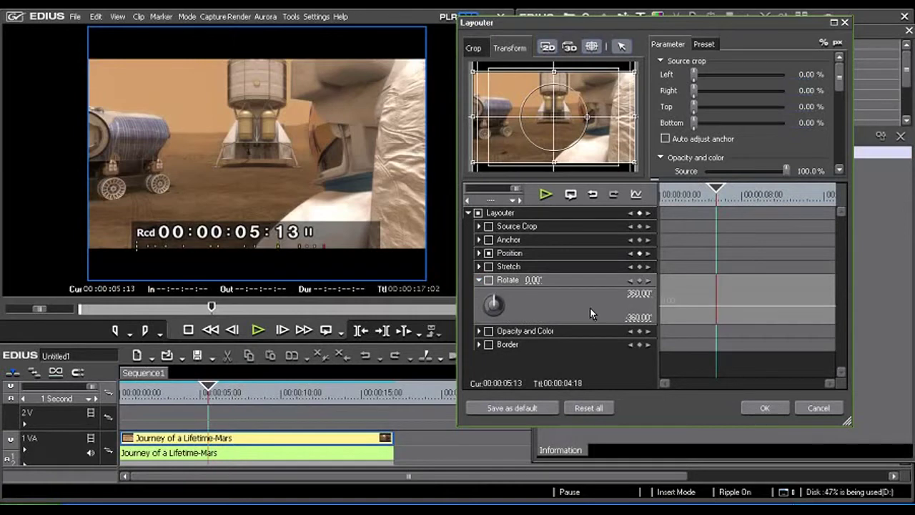
{"action": "left_click", "coordinate": [488, 279]}
{"action": "left_click", "coordinate": [640, 279]}
{"action": "left_click_drag", "start_coordinate": [719, 193], "coordinate": [777, 193]}
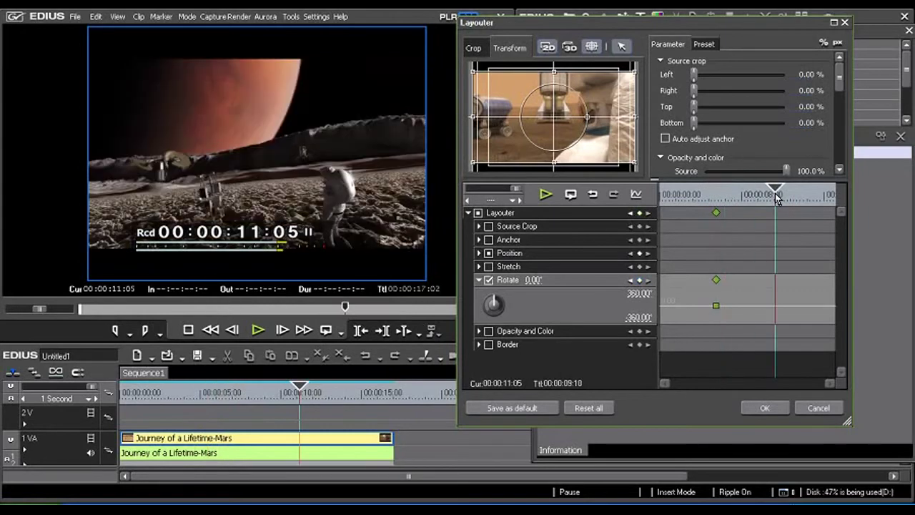
{"action": "left_click_drag", "start_coordinate": [494, 303], "coordinate": [494, 303]}
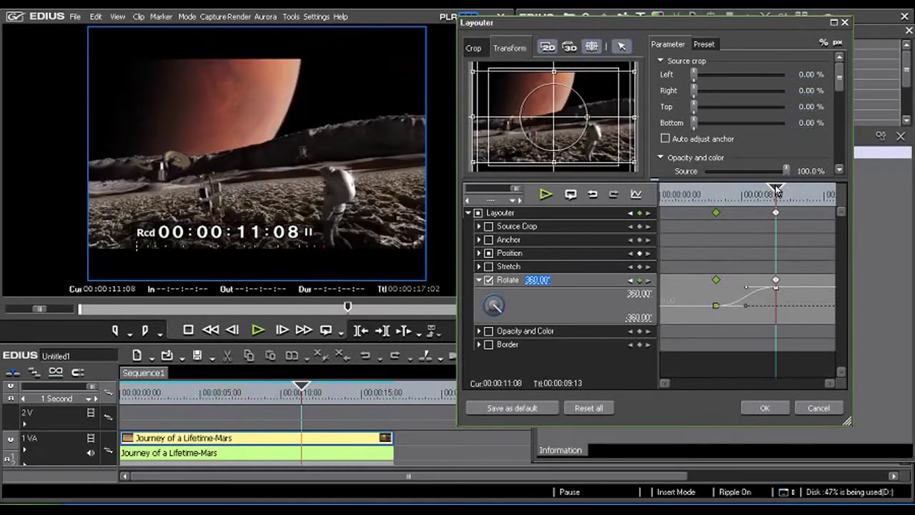
- Rewind, play back the spin, stop it and drag the playhead back to the start
{"action": "left_click_drag", "start_coordinate": [777, 191], "coordinate": [821, 199]}
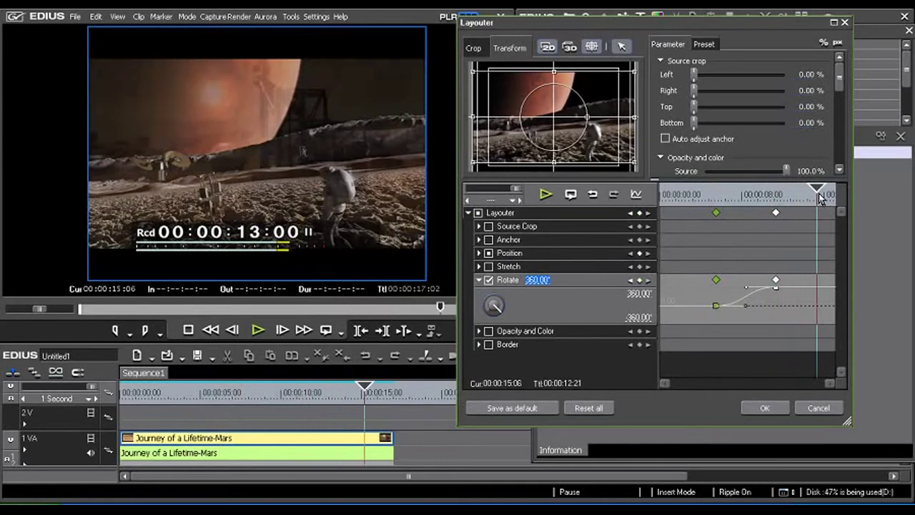
{"action": "key", "text": "Home"}
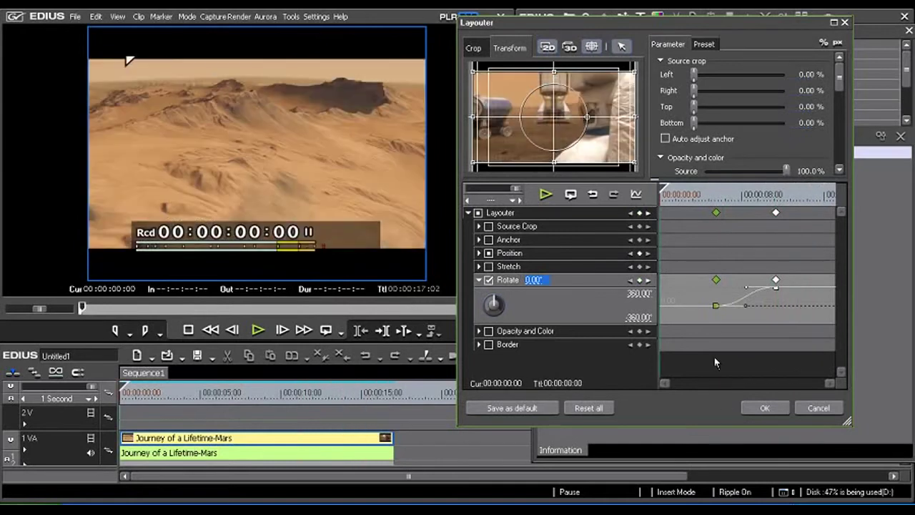
{"action": "key", "text": "space"}
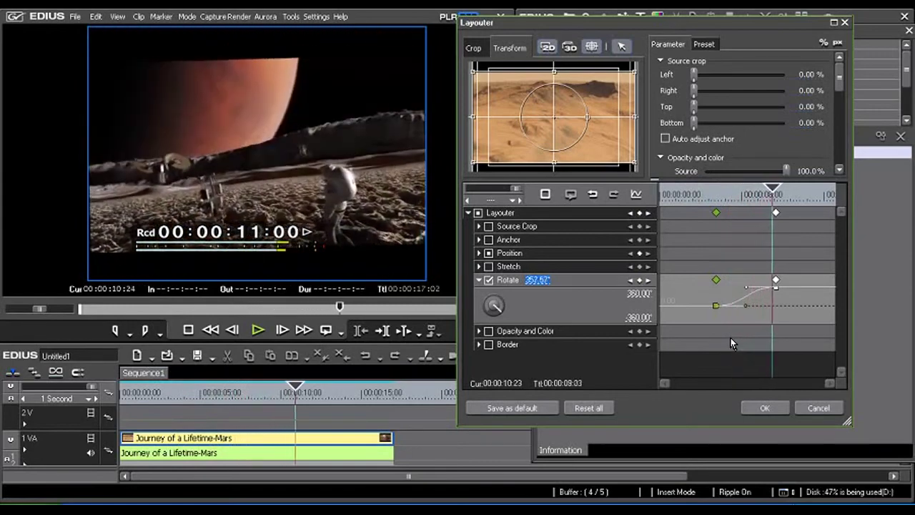
{"action": "left_click", "coordinate": [748, 286]}
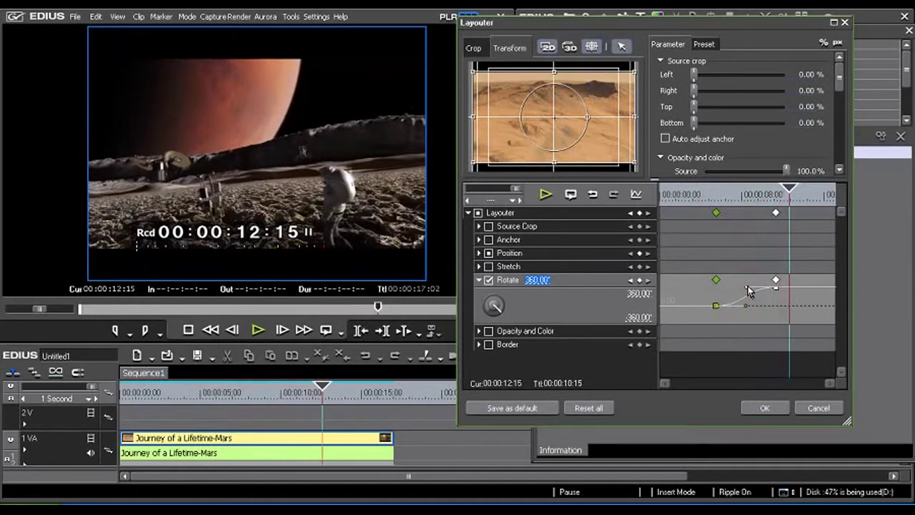
{"action": "left_click", "coordinate": [794, 191]}
{"action": "mouse_move", "coordinate": [794, 192]}
{"action": "left_mouse_down"}
{"action": "mouse_move", "coordinate": [665, 194]}
{"action": "mouse_move", "coordinate": [735, 196]}
{"action": "left_mouse_up"}
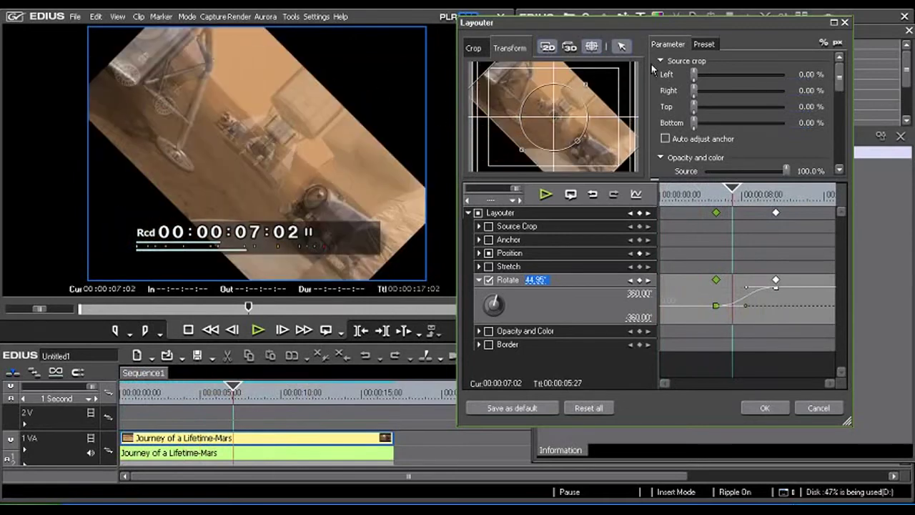
{"action": "left_click_drag", "start_coordinate": [833, 77], "coordinate": [848, 93]}
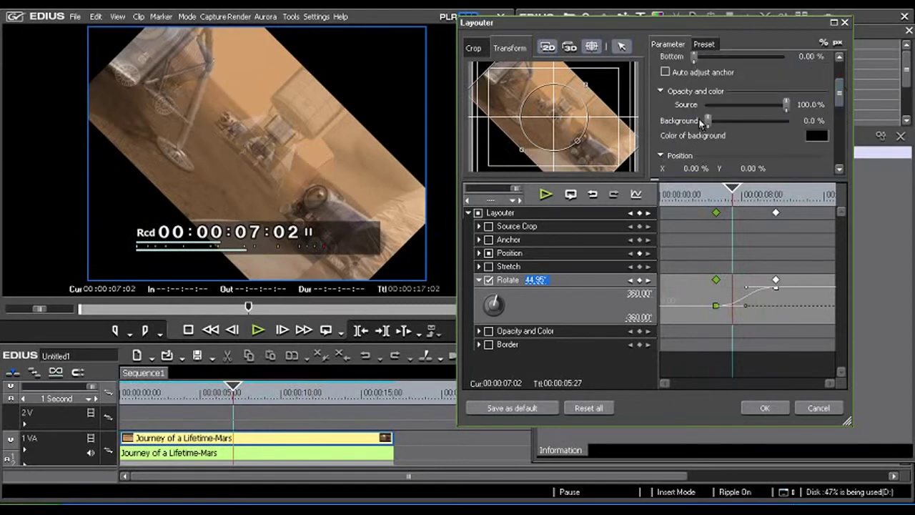
- Set the background colour to blue at 86.4% opacity and replay the spin from the start
{"action": "left_click", "coordinate": [821, 139]}
{"action": "left_click_drag", "start_coordinate": [611, 133], "coordinate": [642, 226]}
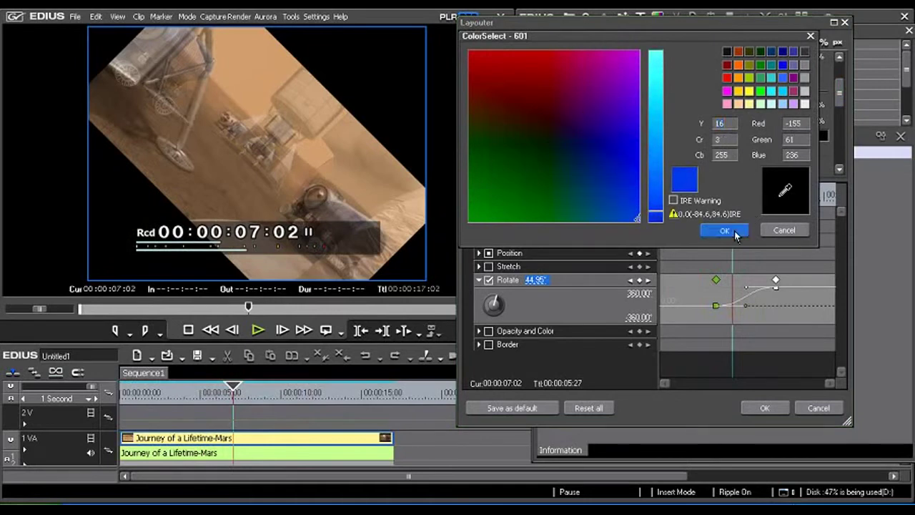
{"action": "left_click", "coordinate": [723, 229]}
{"action": "left_click_drag", "start_coordinate": [718, 125], "coordinate": [780, 127]}
{"action": "left_click_drag", "start_coordinate": [729, 197], "coordinate": [652, 203]}
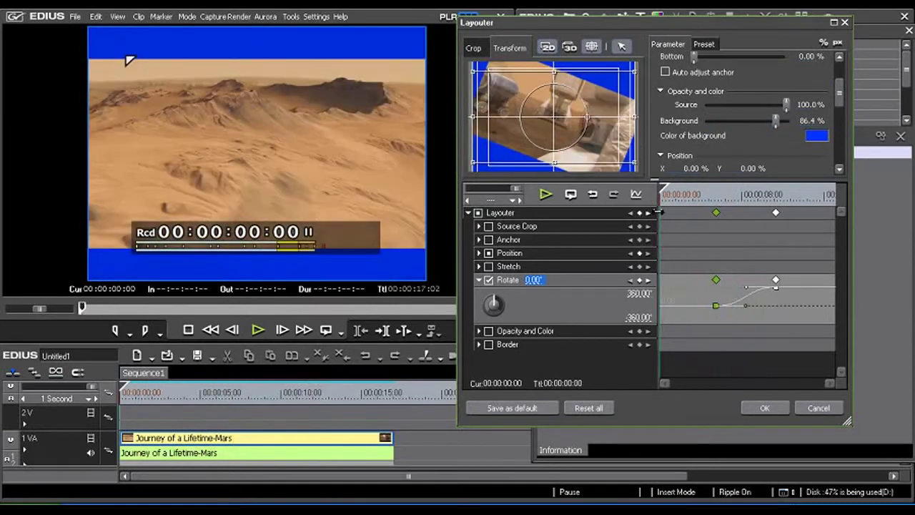
{"action": "key", "text": "space"}
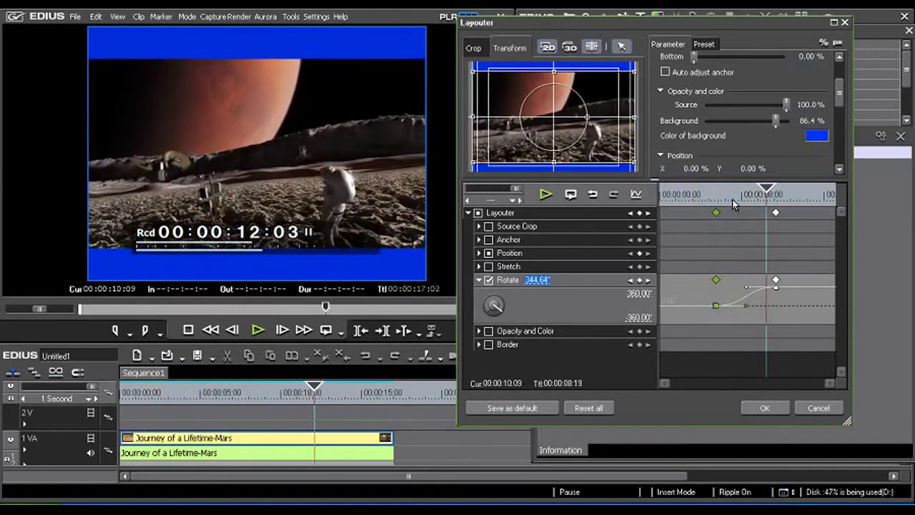
{"action": "left_click", "coordinate": [699, 207]}
{"action": "left_click_drag", "start_coordinate": [698, 207], "coordinate": [776, 209]}
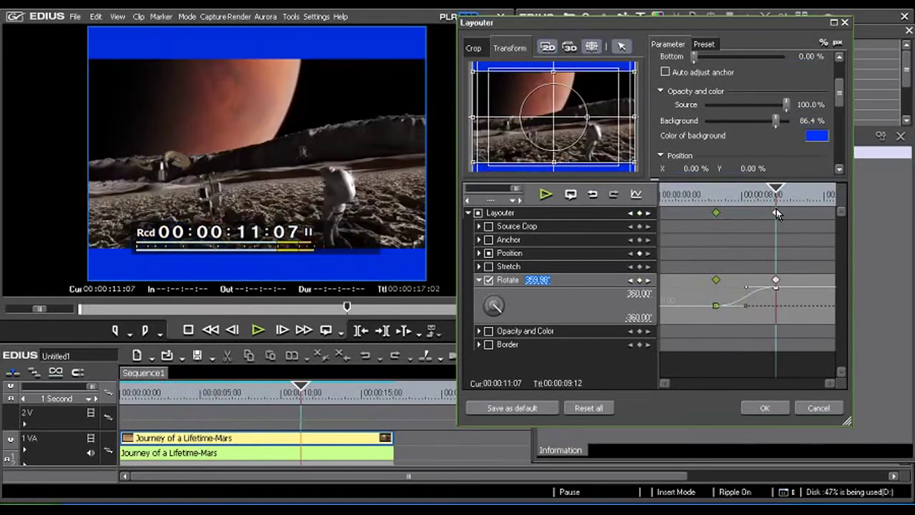
{"action": "left_click_drag", "start_coordinate": [776, 191], "coordinate": [746, 198]}
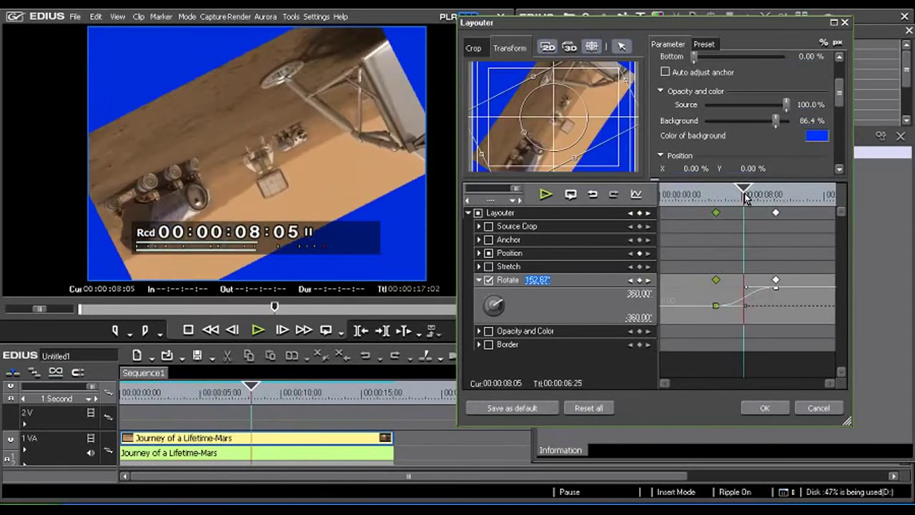
{"action": "left_click", "coordinate": [479, 280]}
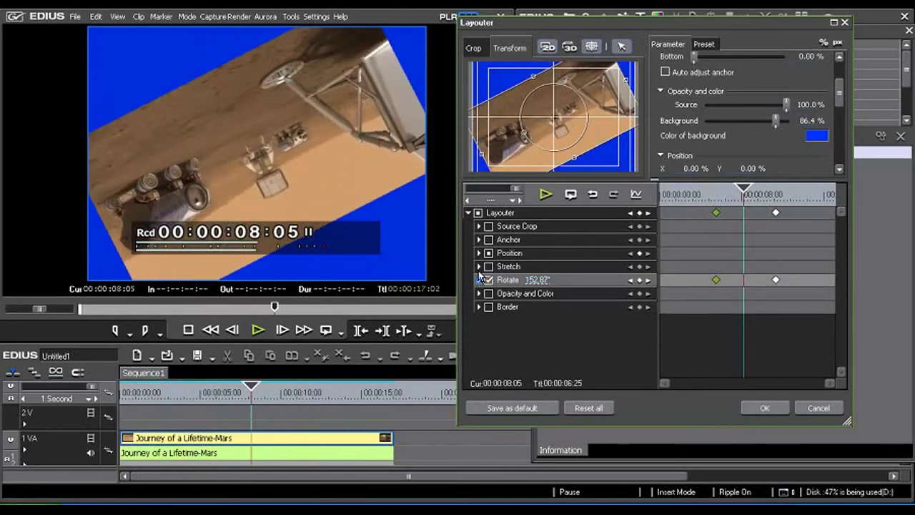
- Enable Stretch X keyframing and shrink the clip to about 43% at 12:11
{"action": "left_click", "coordinate": [479, 267]}
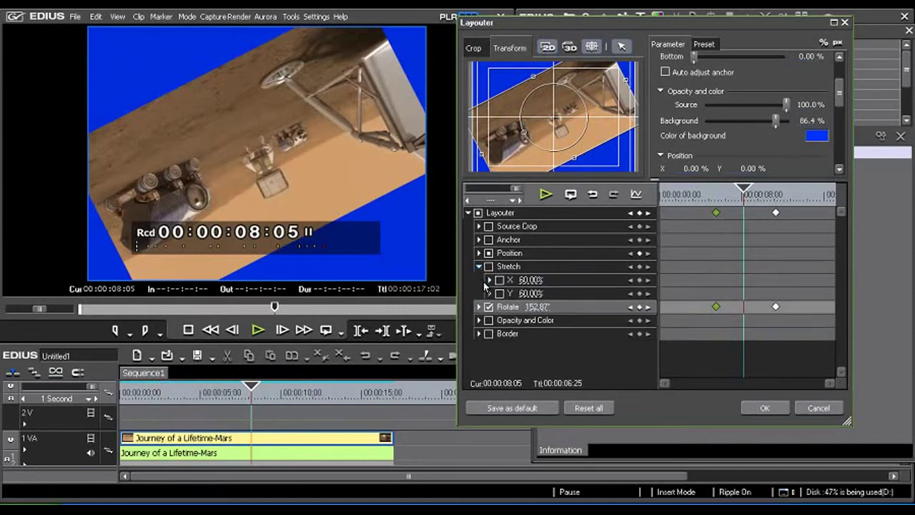
{"action": "left_click", "coordinate": [499, 280]}
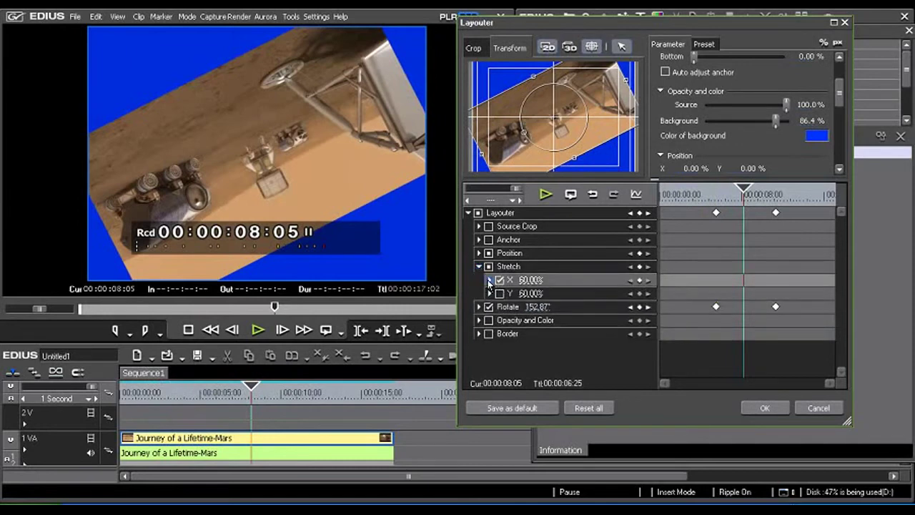
{"action": "left_click", "coordinate": [490, 280]}
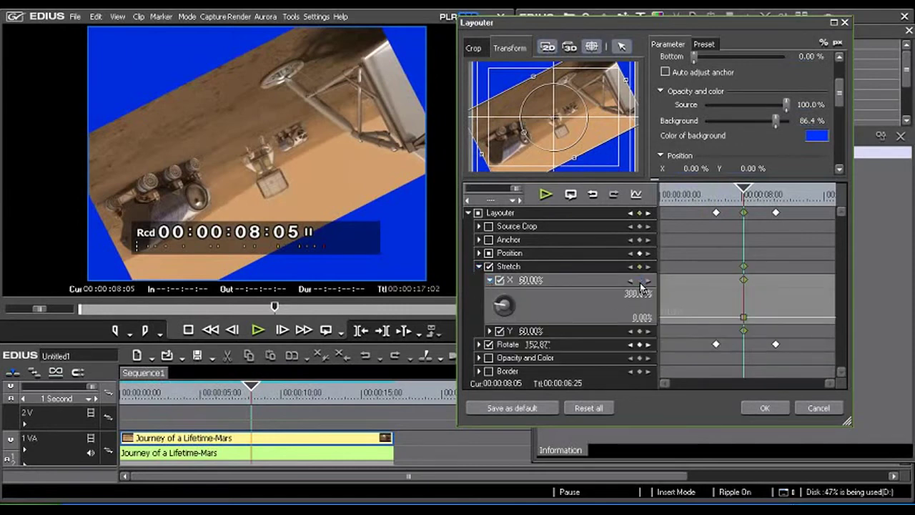
{"action": "left_click_drag", "start_coordinate": [748, 196], "coordinate": [792, 198]}
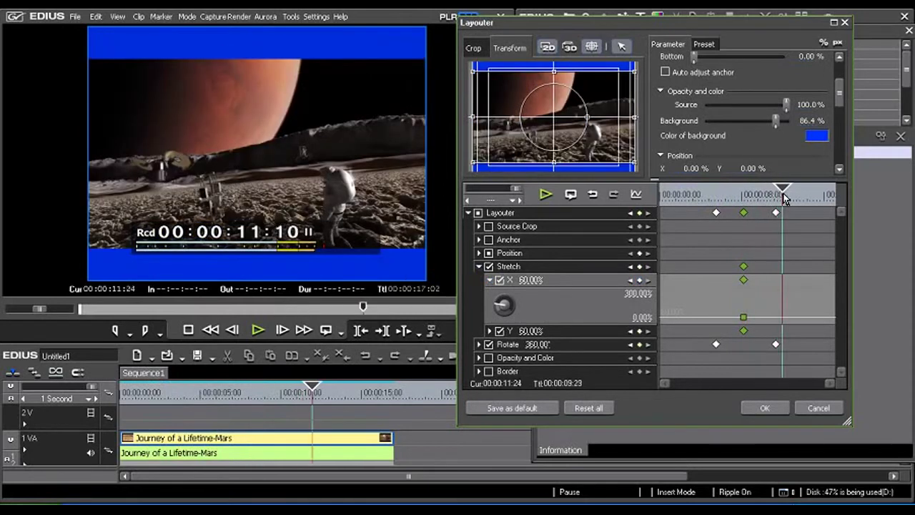
{"action": "left_click_drag", "start_coordinate": [792, 198], "coordinate": [790, 198]}
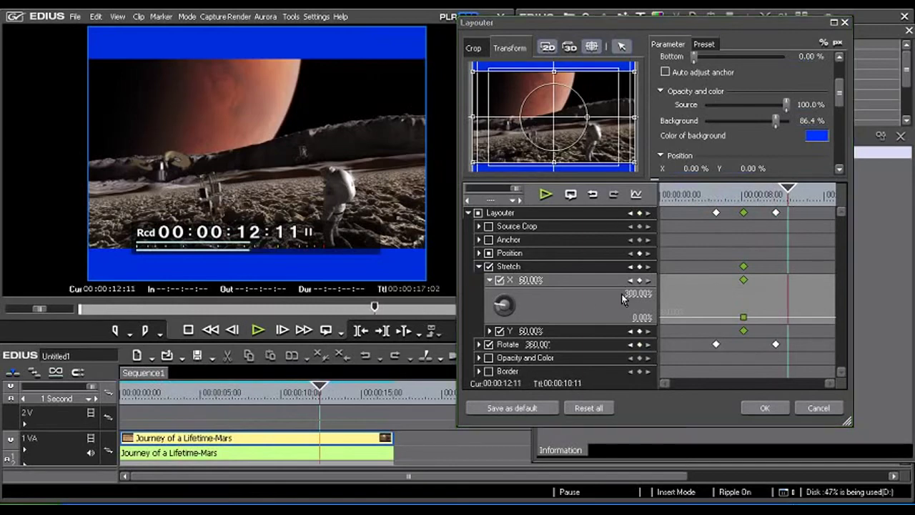
{"action": "mouse_move", "coordinate": [501, 306]}
{"action": "left_mouse_down"}
{"action": "mouse_move", "coordinate": [792, 203]}
{"action": "mouse_move", "coordinate": [661, 198]}
{"action": "left_mouse_up"}
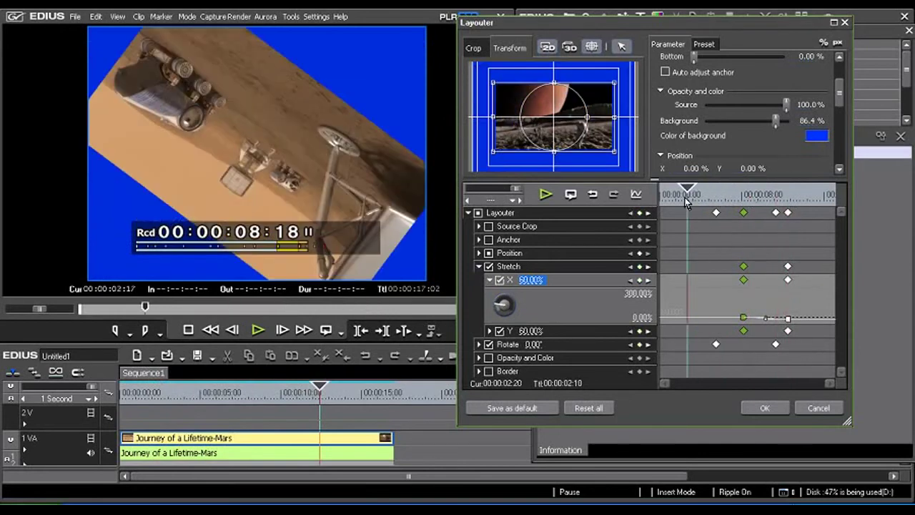
- Play the animation to check the shrink, then rewind and collapse Stretch
{"action": "key", "text": "space"}
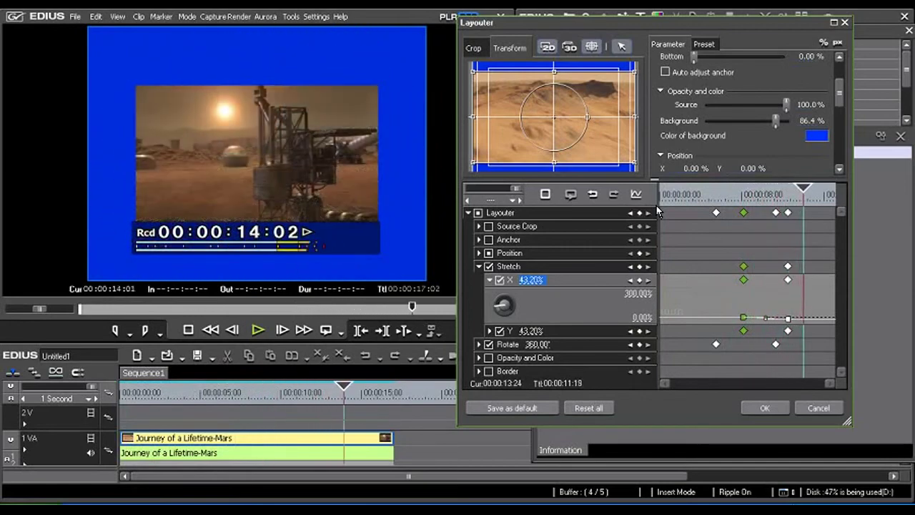
{"action": "key", "text": "space"}
{"action": "mouse_move", "coordinate": [805, 193]}
{"action": "left_mouse_down"}
{"action": "mouse_move", "coordinate": [681, 211]}
{"action": "mouse_move", "coordinate": [787, 212]}
{"action": "left_mouse_up"}
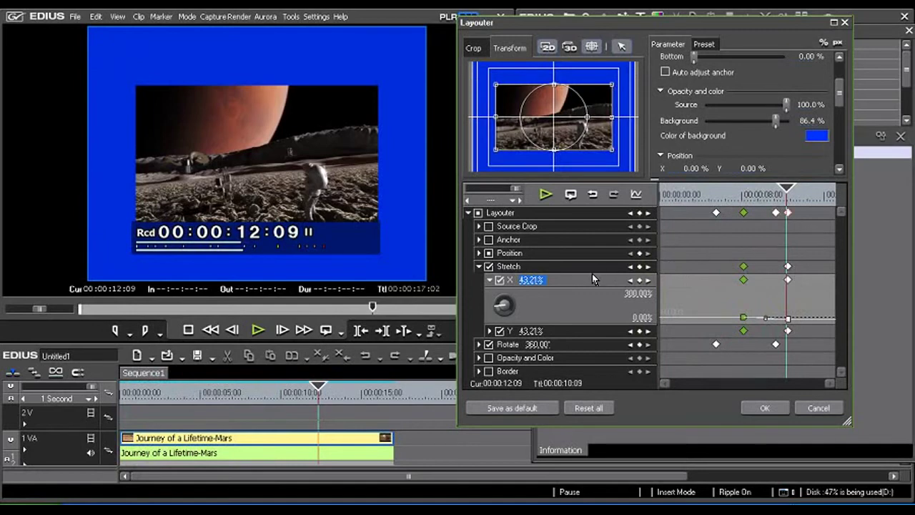
{"action": "left_click", "coordinate": [478, 267]}
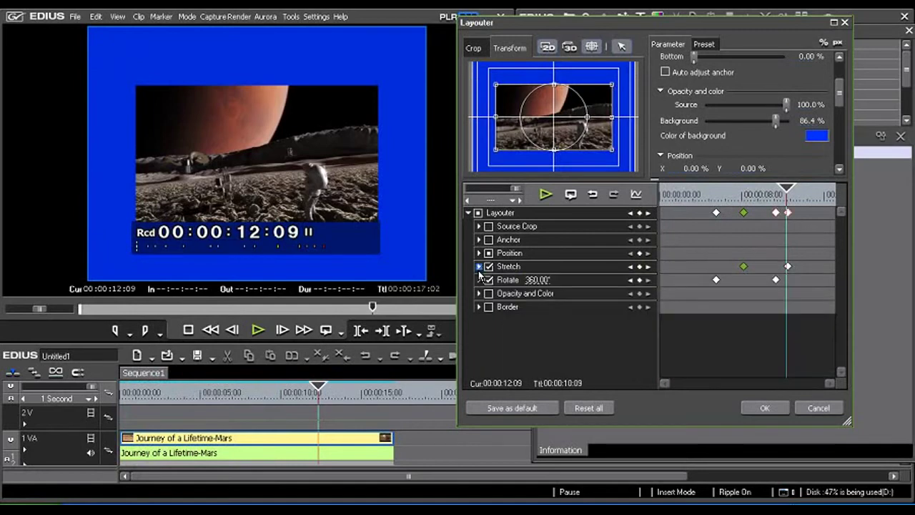
- Keyframe Border Width, widening it to 9.2 px at 00:00:13:00, then rewind to the start
{"action": "left_click", "coordinate": [479, 307]}
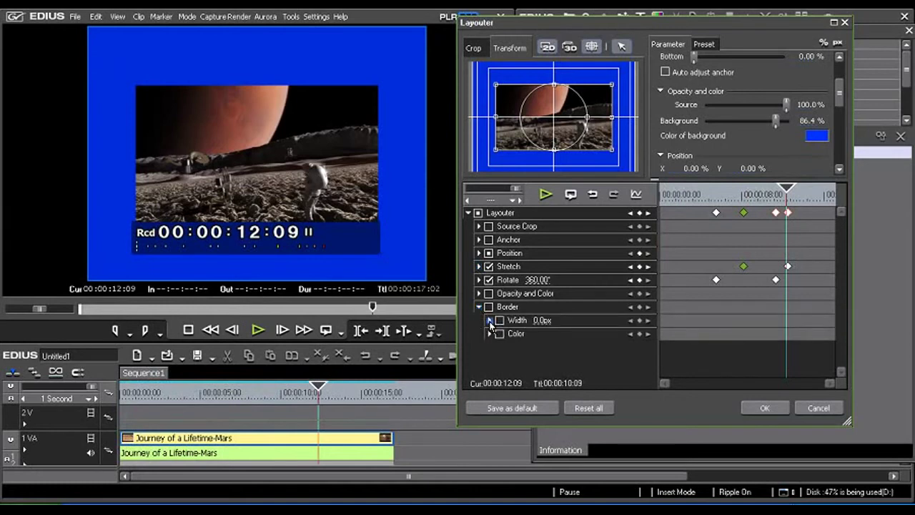
{"action": "left_click", "coordinate": [489, 321]}
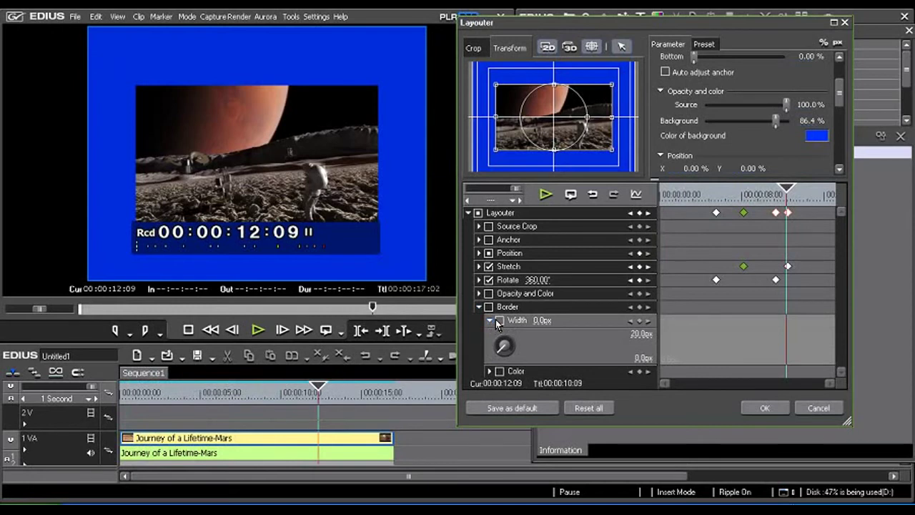
{"action": "left_click", "coordinate": [787, 190]}
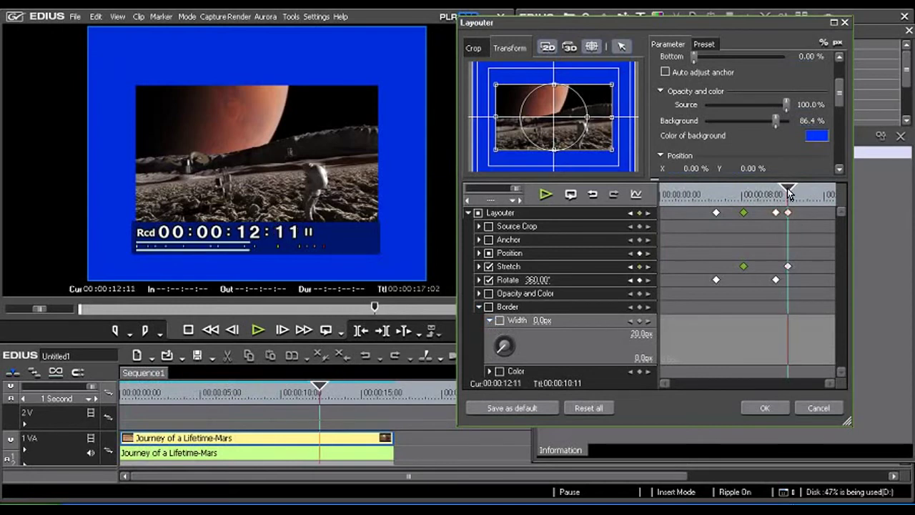
{"action": "left_click", "coordinate": [499, 321]}
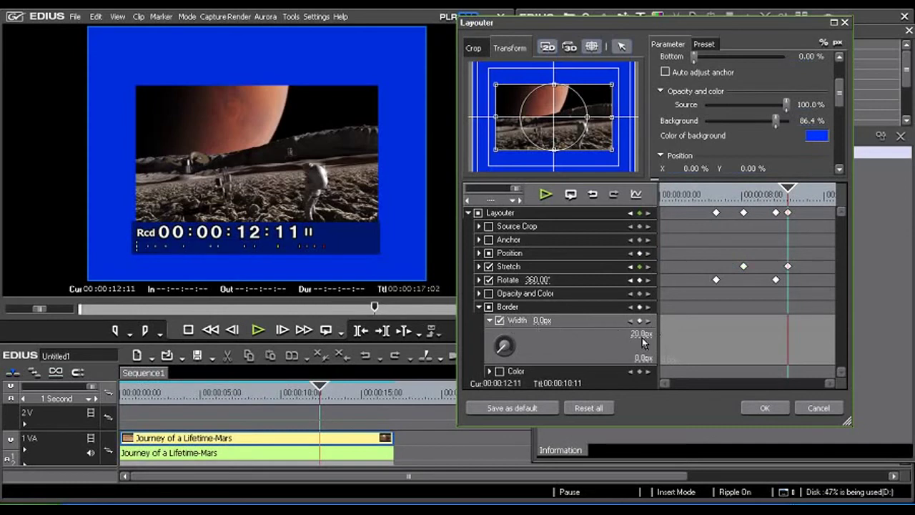
{"action": "left_click", "coordinate": [793, 194]}
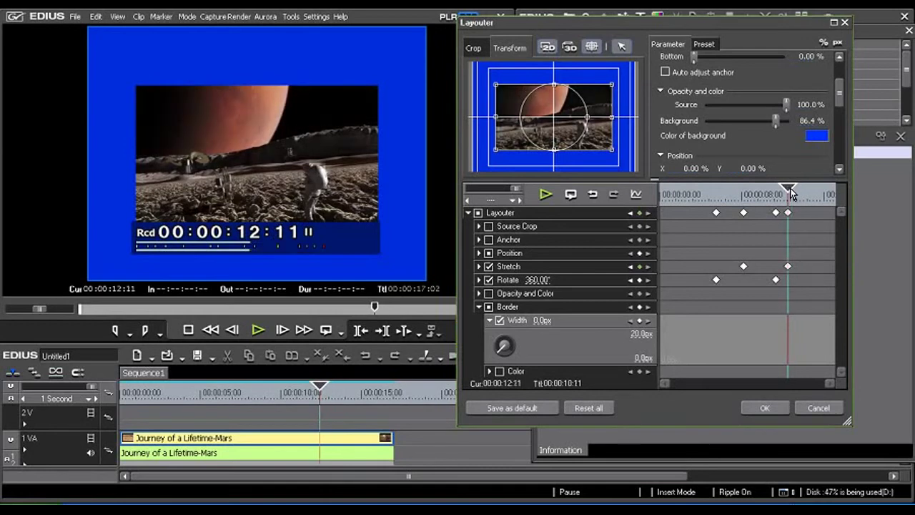
{"action": "left_click_drag", "start_coordinate": [792, 194], "coordinate": [793, 193]}
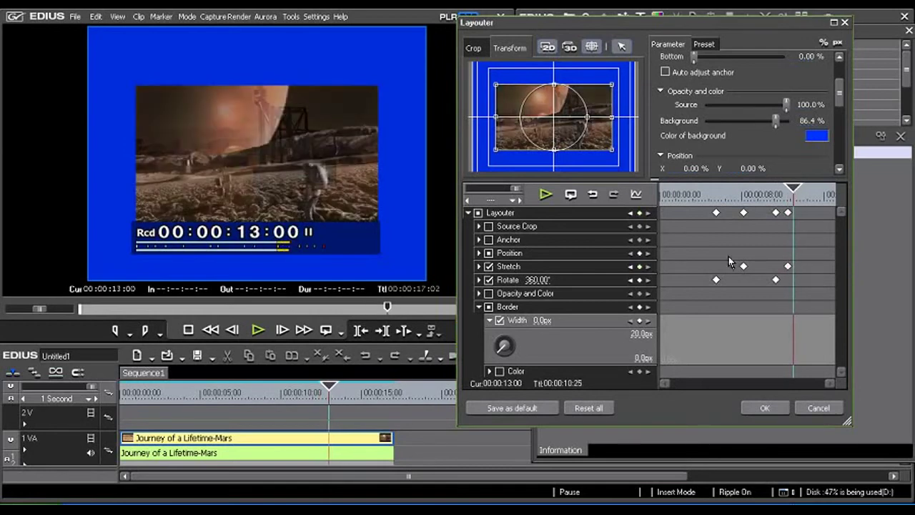
{"action": "left_click", "coordinate": [640, 321]}
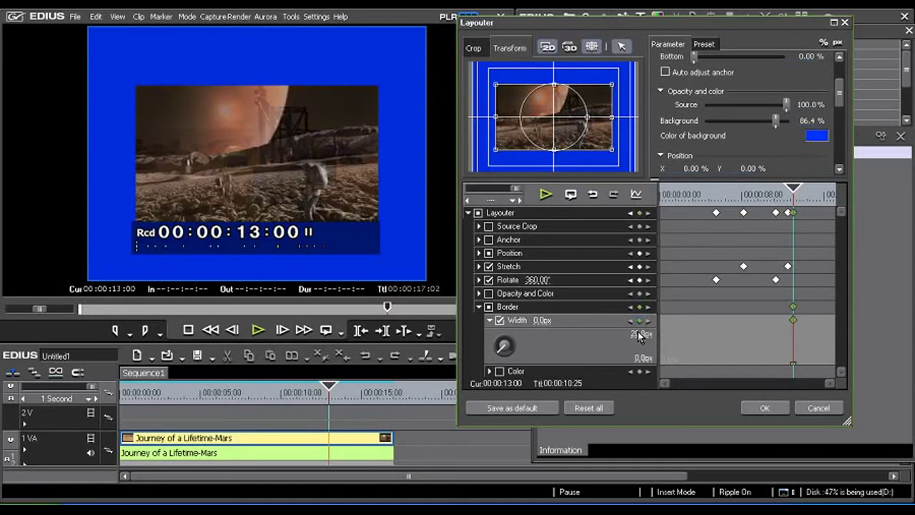
{"action": "left_click_drag", "start_coordinate": [502, 348], "coordinate": [503, 344]}
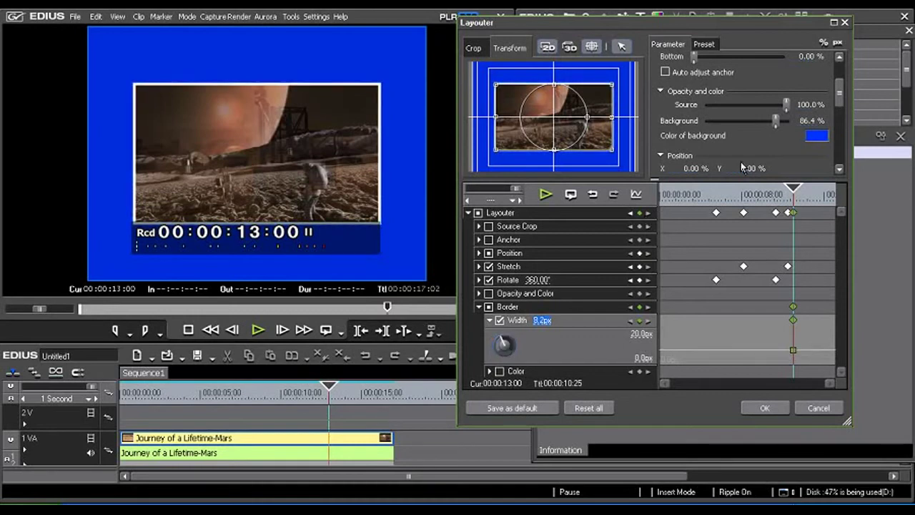
{"action": "left_click_drag", "start_coordinate": [796, 191], "coordinate": [623, 205]}
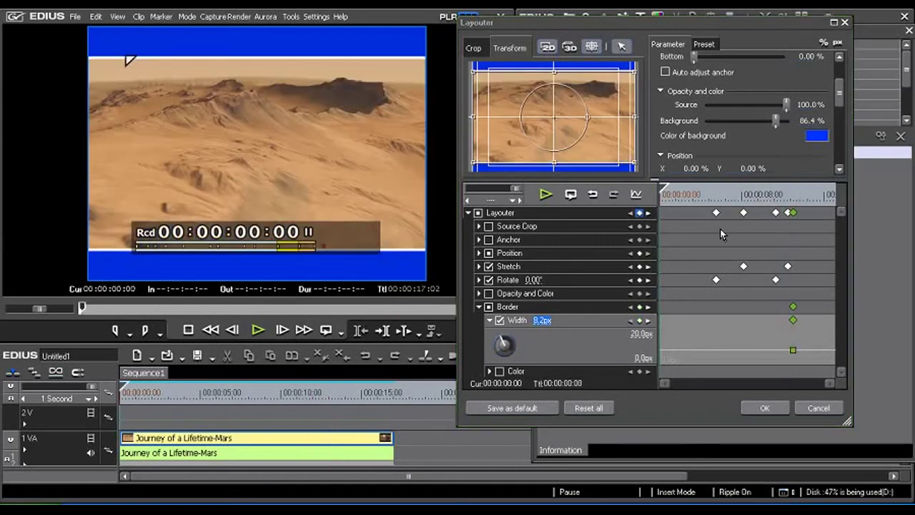
- Play the finished animation through to 15:11, collapse Border and uncheck Rotate
{"action": "key", "text": "space"}
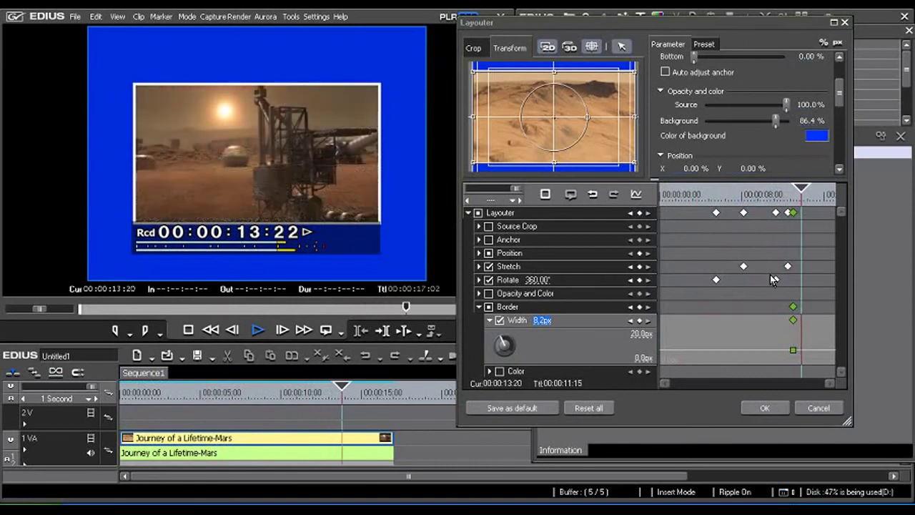
{"action": "key", "text": "space"}
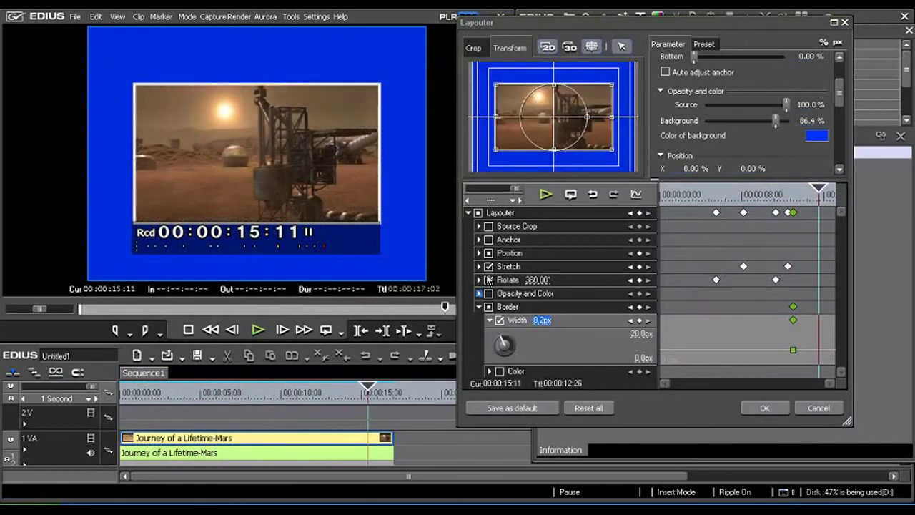
{"action": "left_click", "coordinate": [480, 307]}
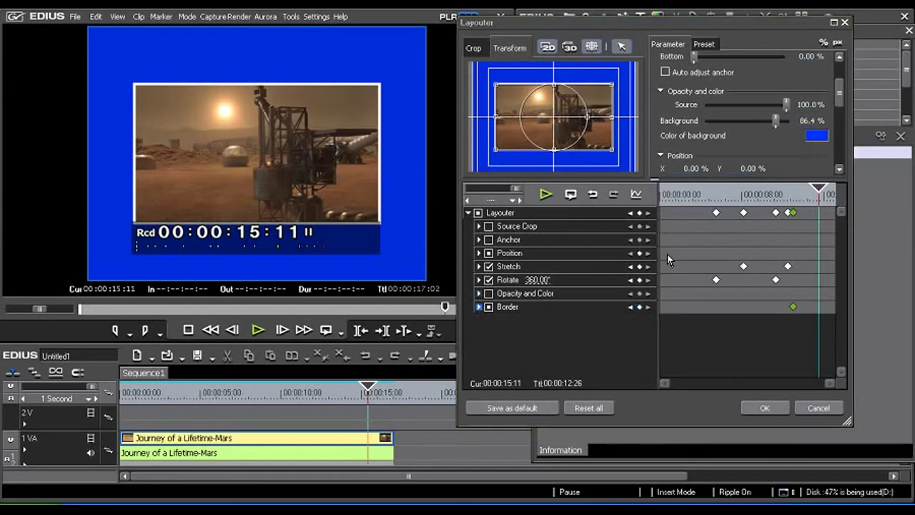
{"action": "left_click", "coordinate": [489, 279]}
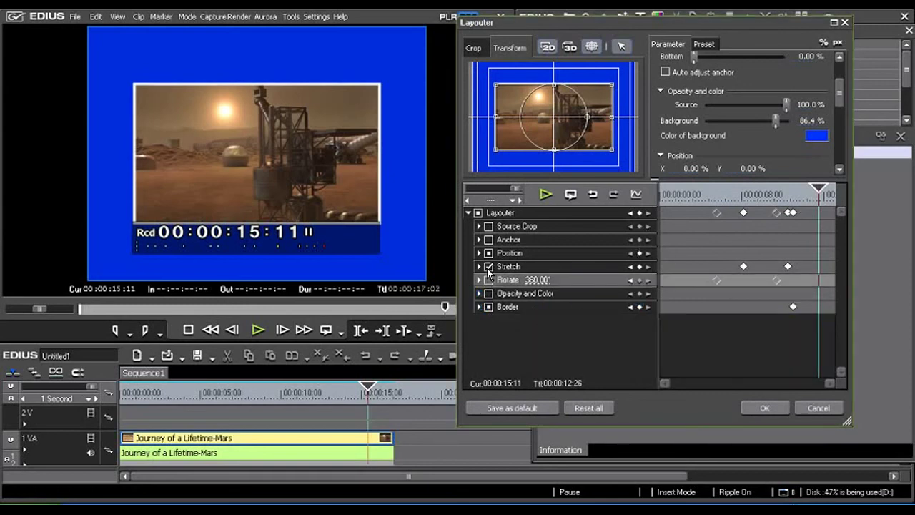